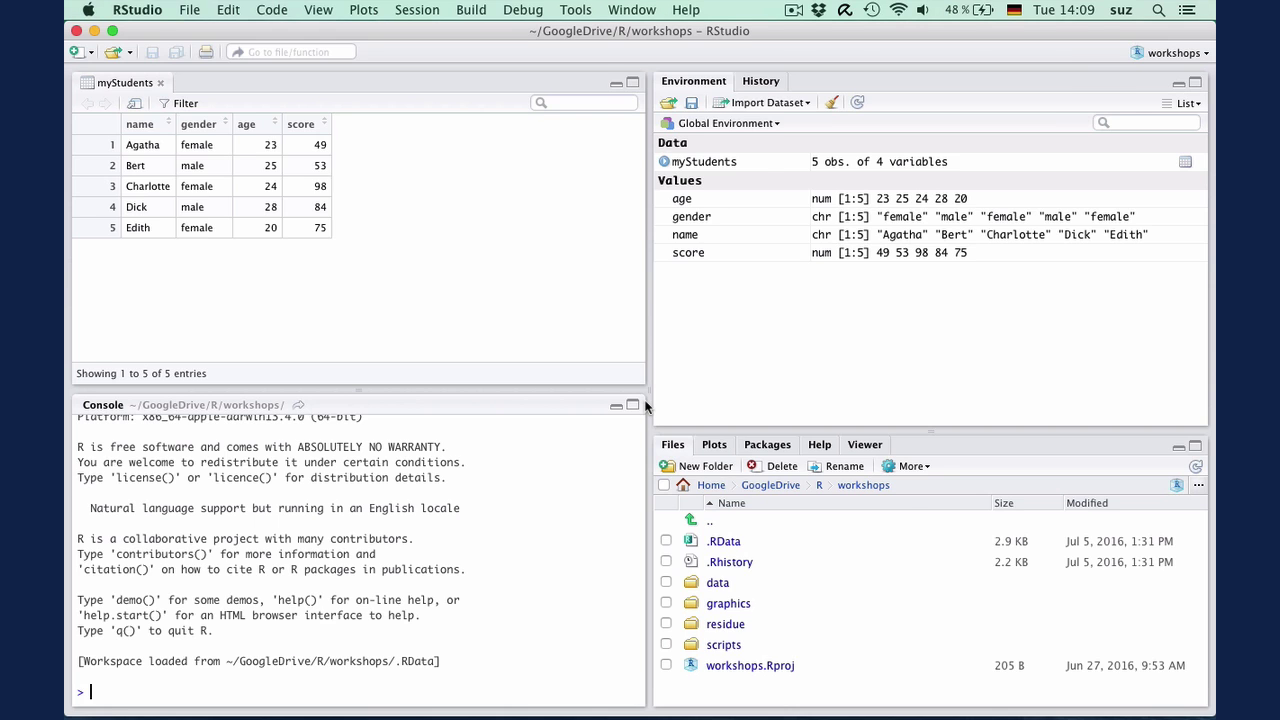
Step: Open myStudents.ods from the Finder data folder in LibreOffice Calc
key("ctrl+Right")
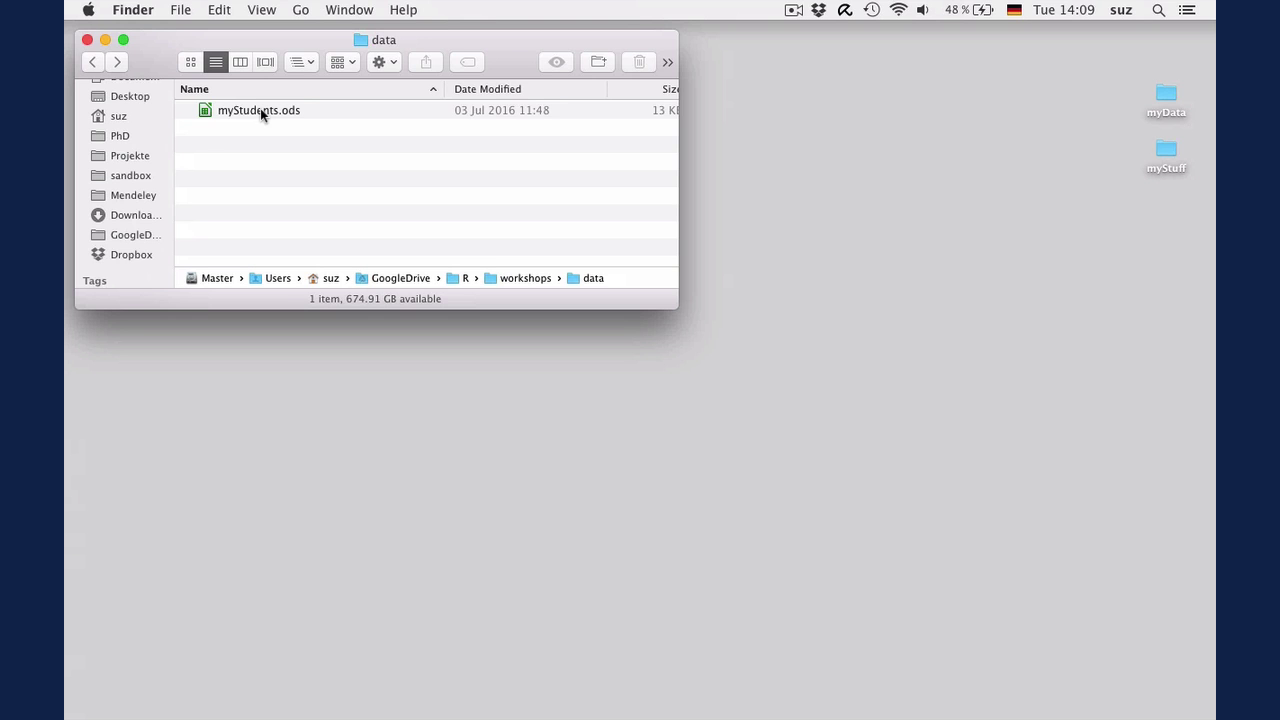
double_click(260, 110)
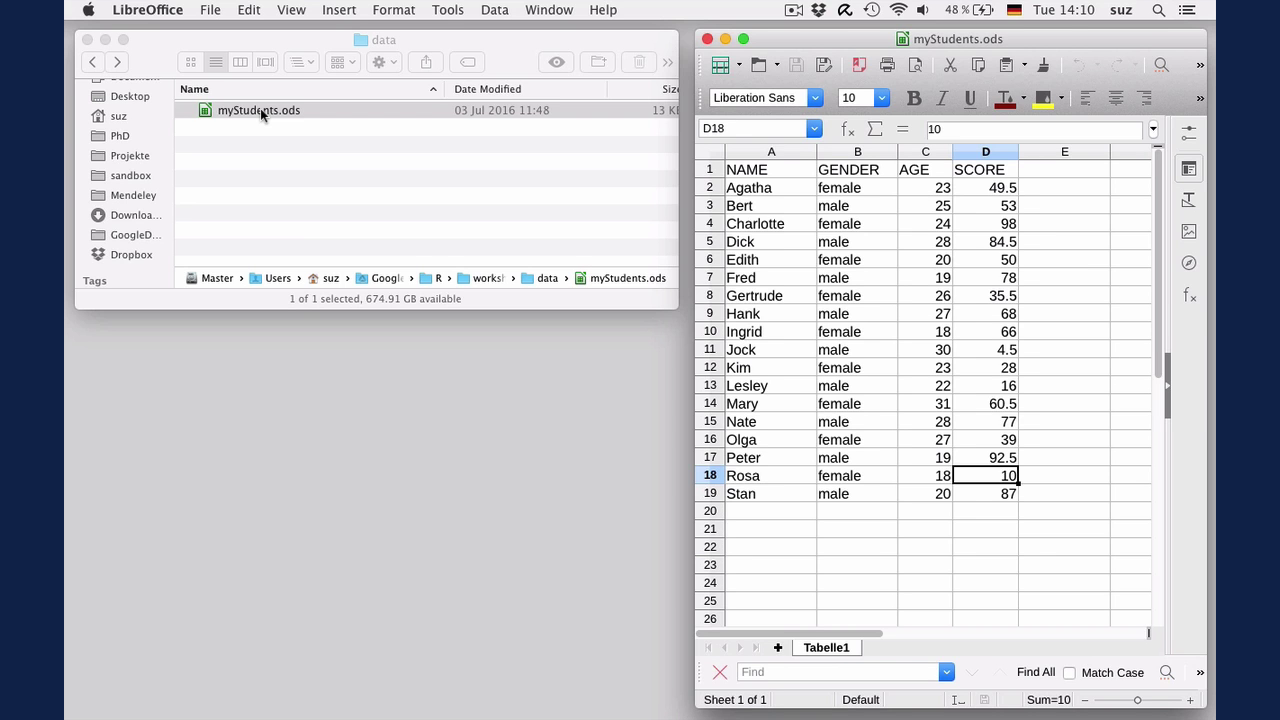
Step: Save a copy named myStudentsComma with the Text CSV (.csv) file type
left_click(210, 10)
left_click(250, 186)
key("Right")
type("Comma")
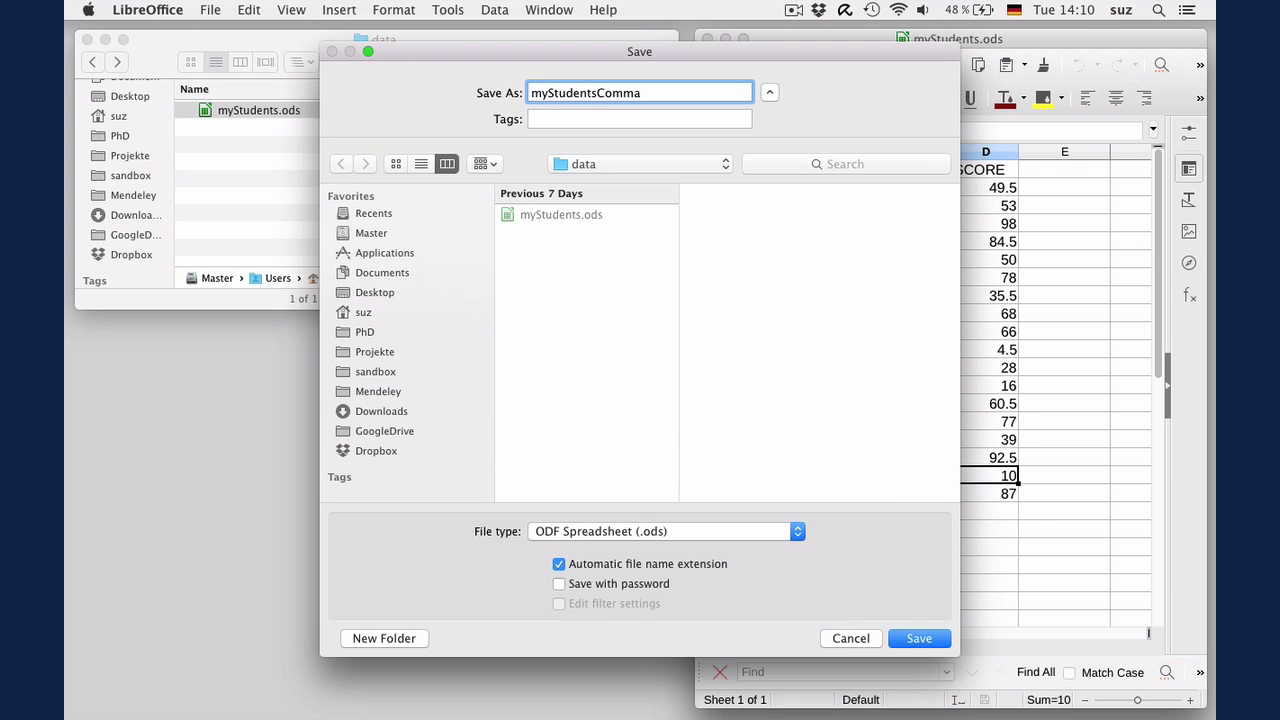
left_click(720, 534)
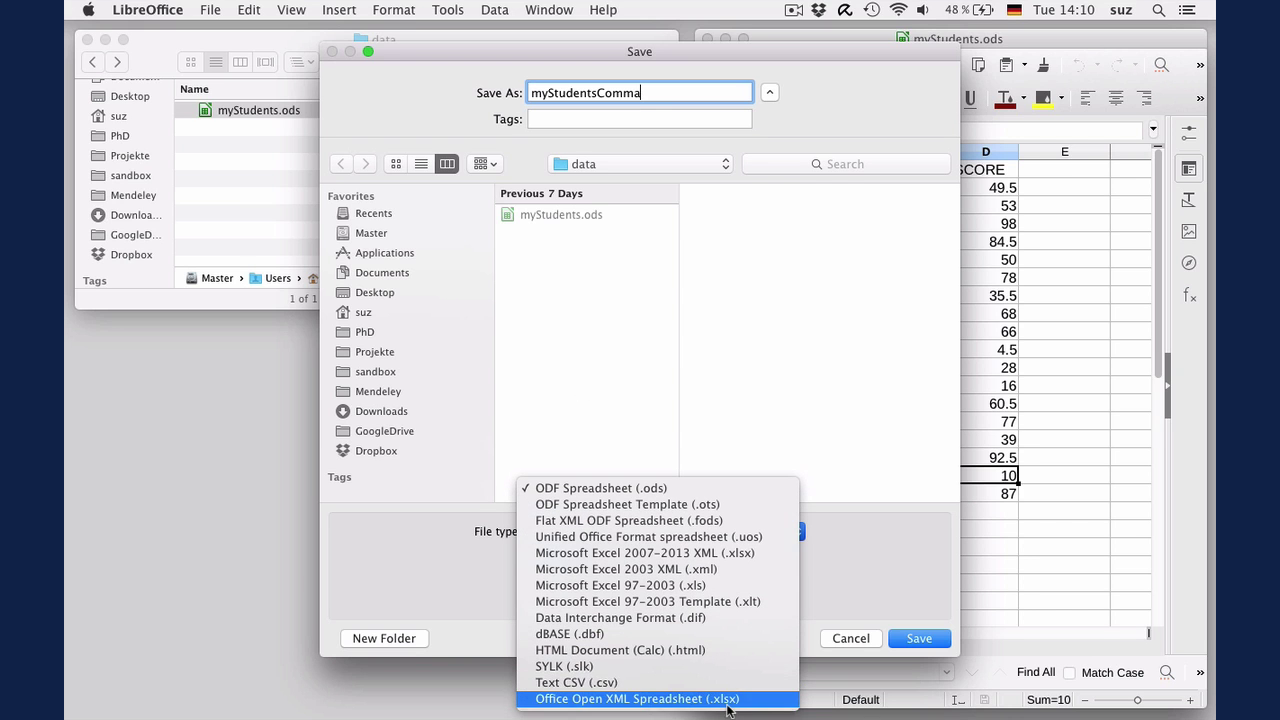
left_click(729, 688)
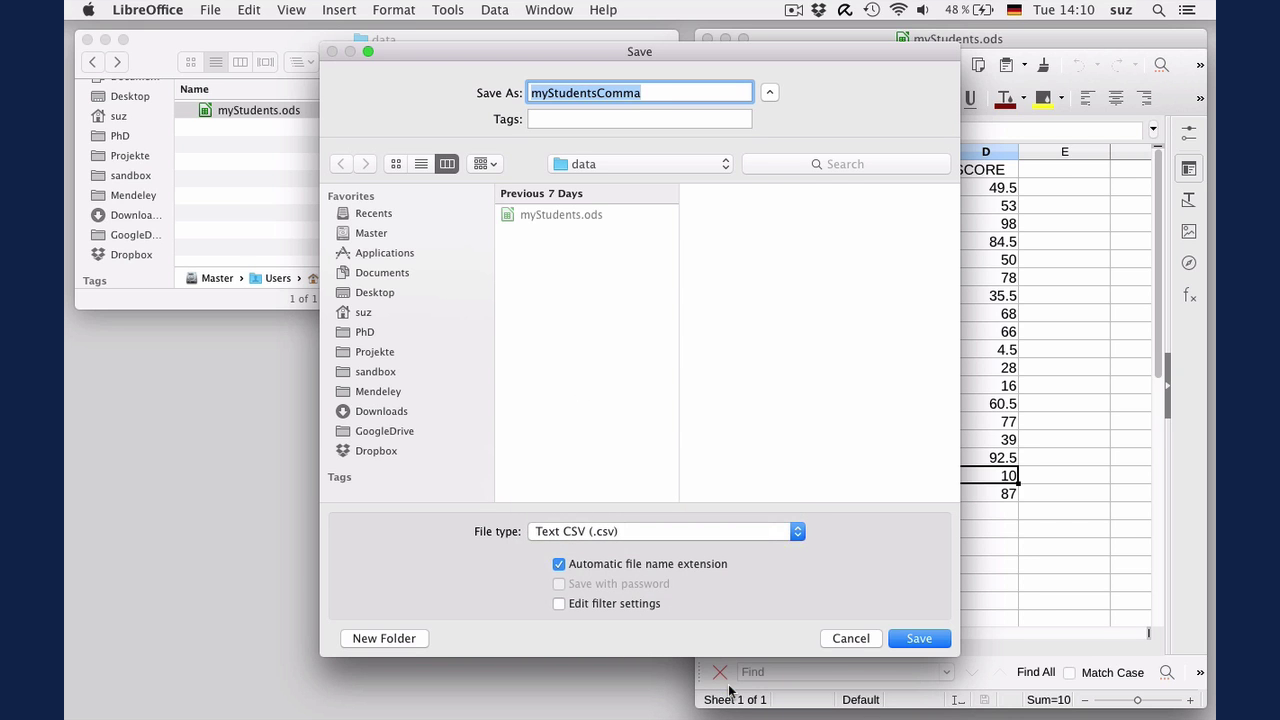
left_click(918, 640)
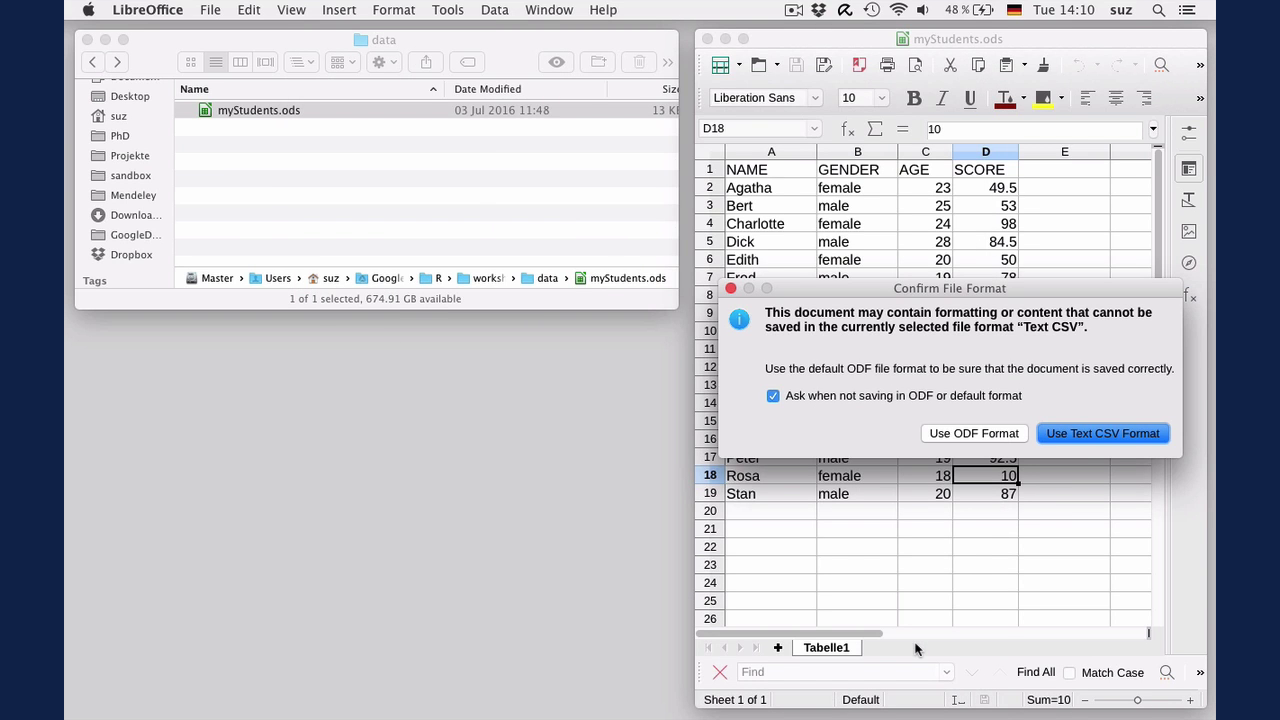
Step: Export the CSV with comma field and double-quote text delimiters, then close its window
left_click(1114, 434)
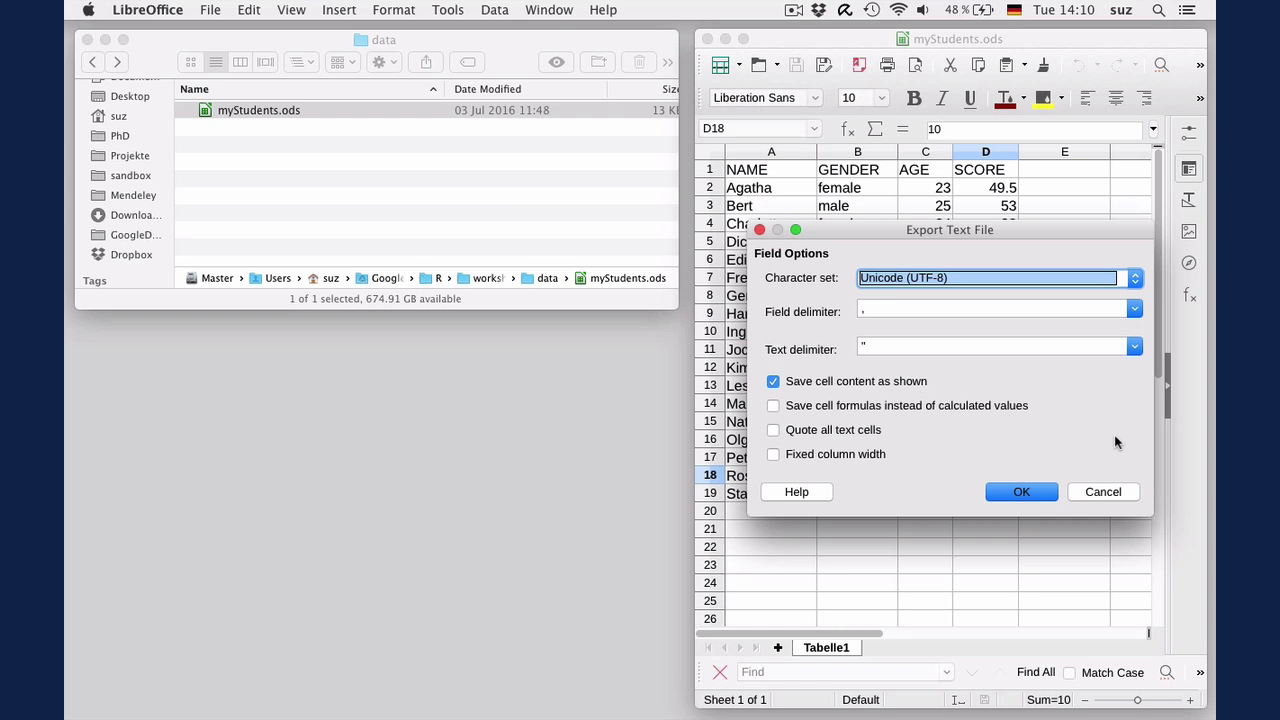
left_click(1135, 311)
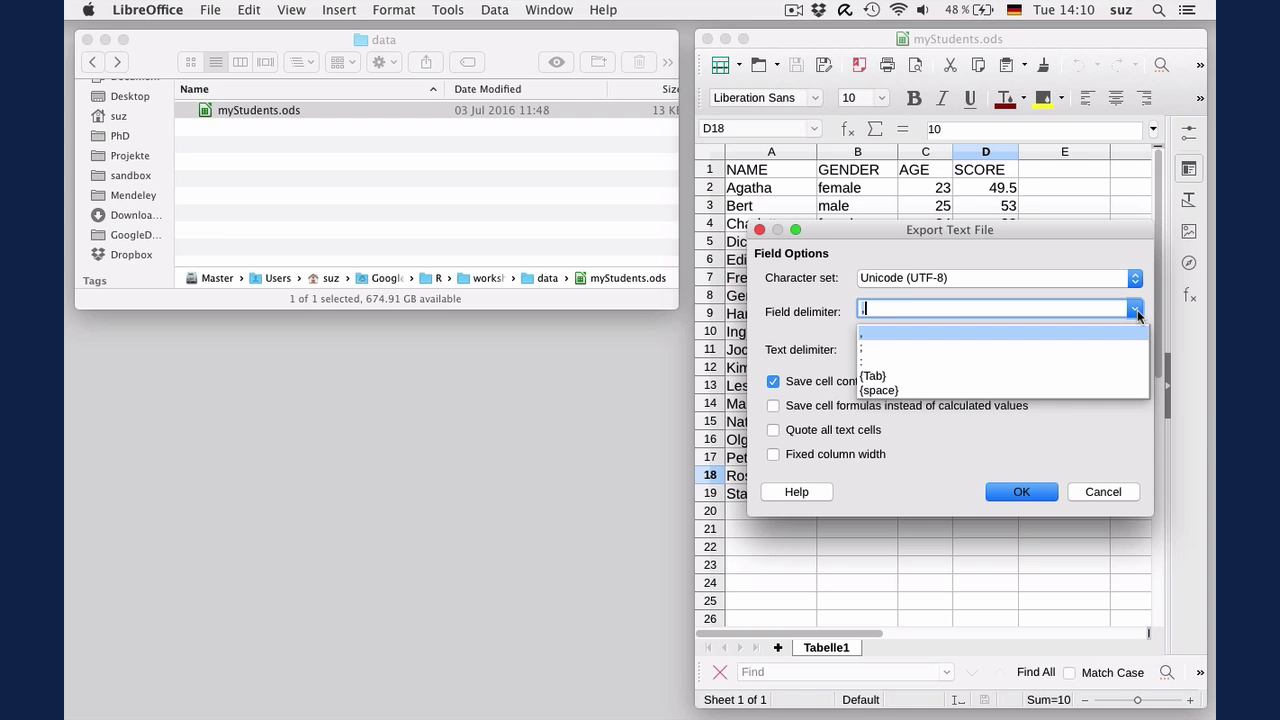
left_click(1135, 311)
left_click(1134, 347)
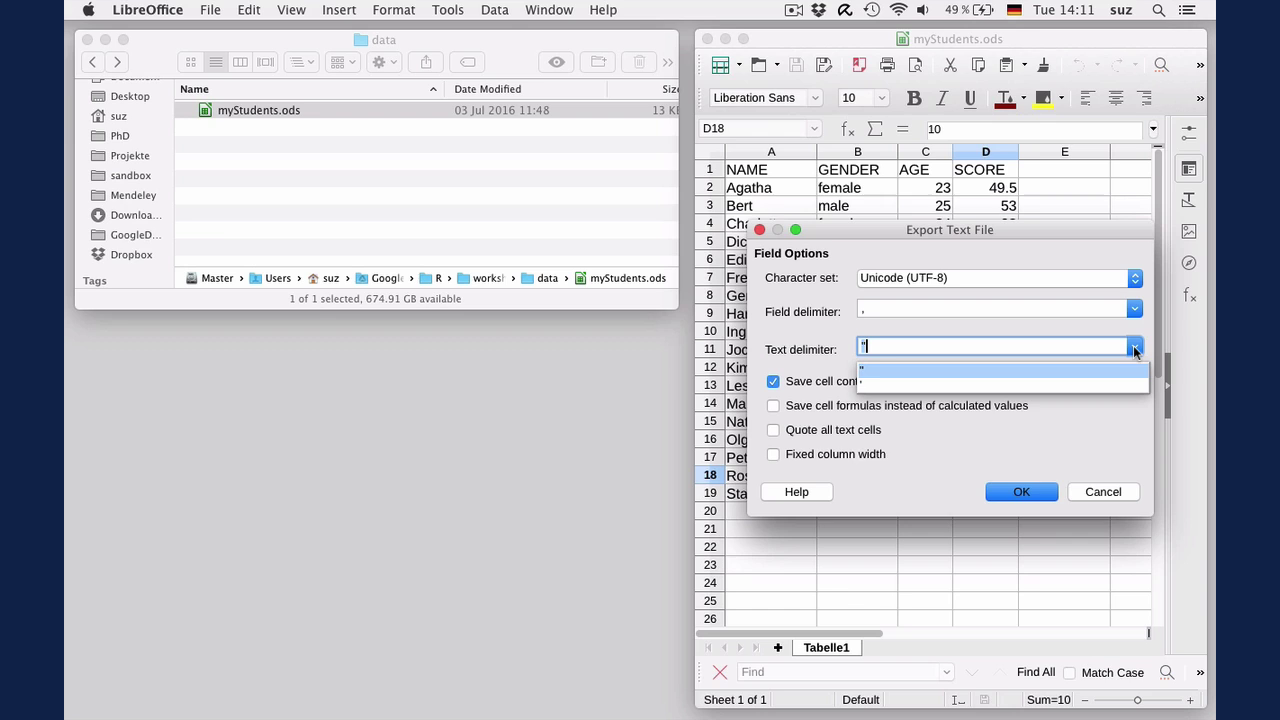
left_click(1136, 350)
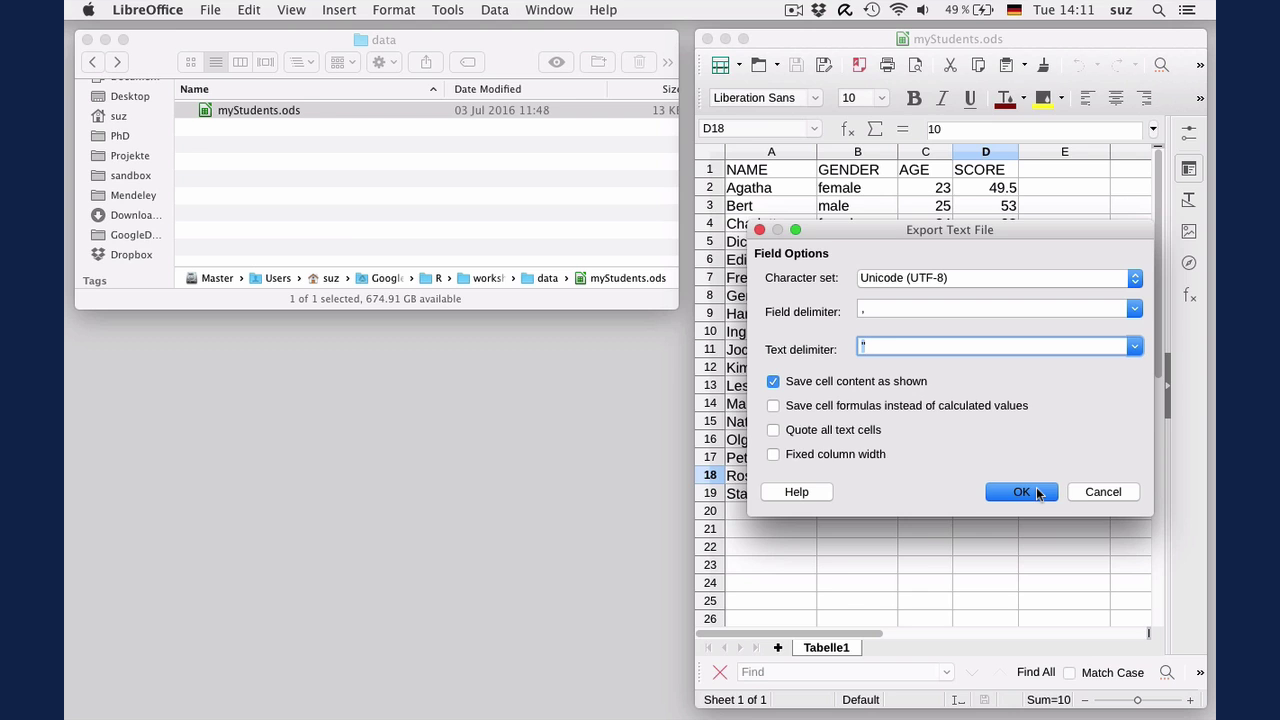
left_click(1038, 492)
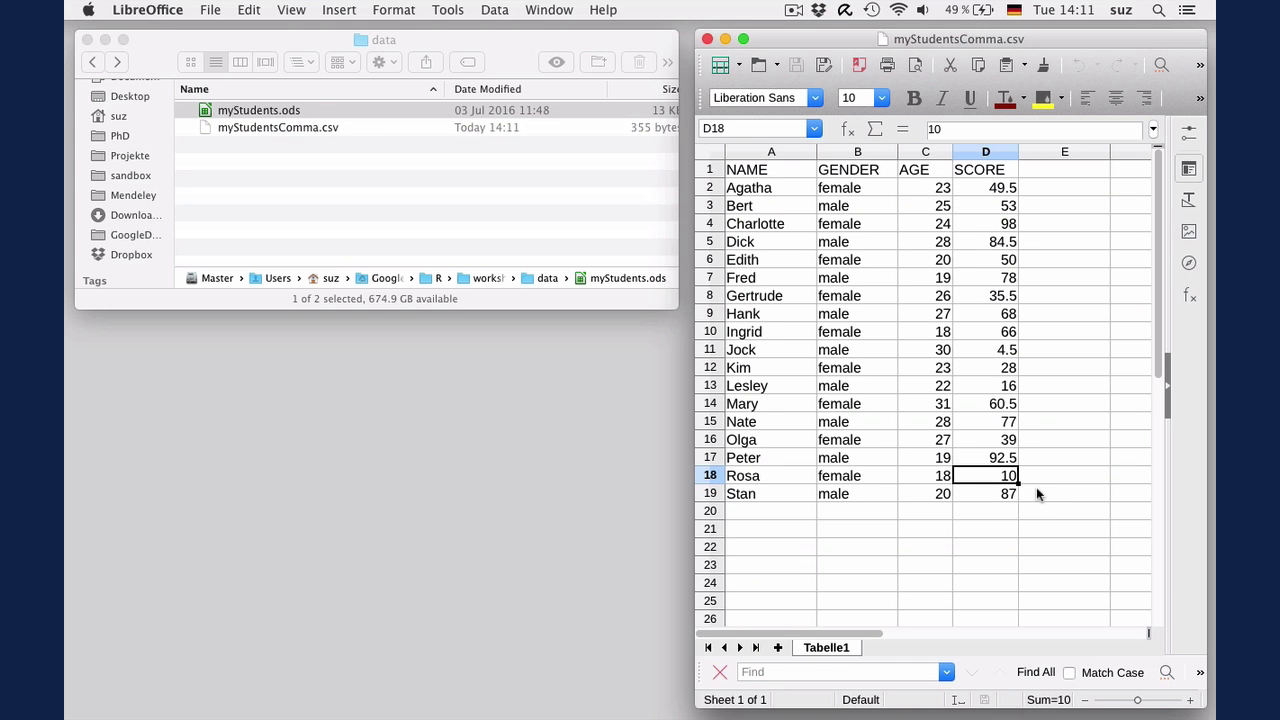
key("super+w")
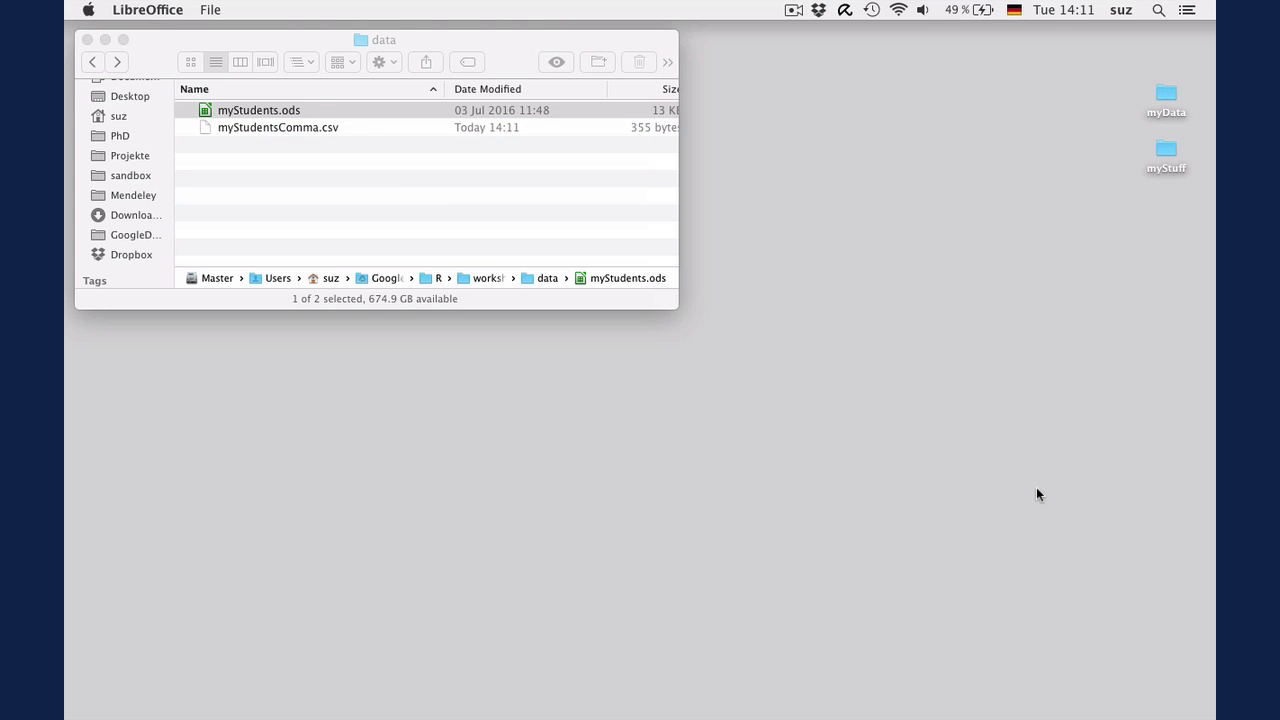
Step: Reopen myStudents.ods and save a copy named myStudentsTab as Text CSV (.csv)
double_click(280, 113)
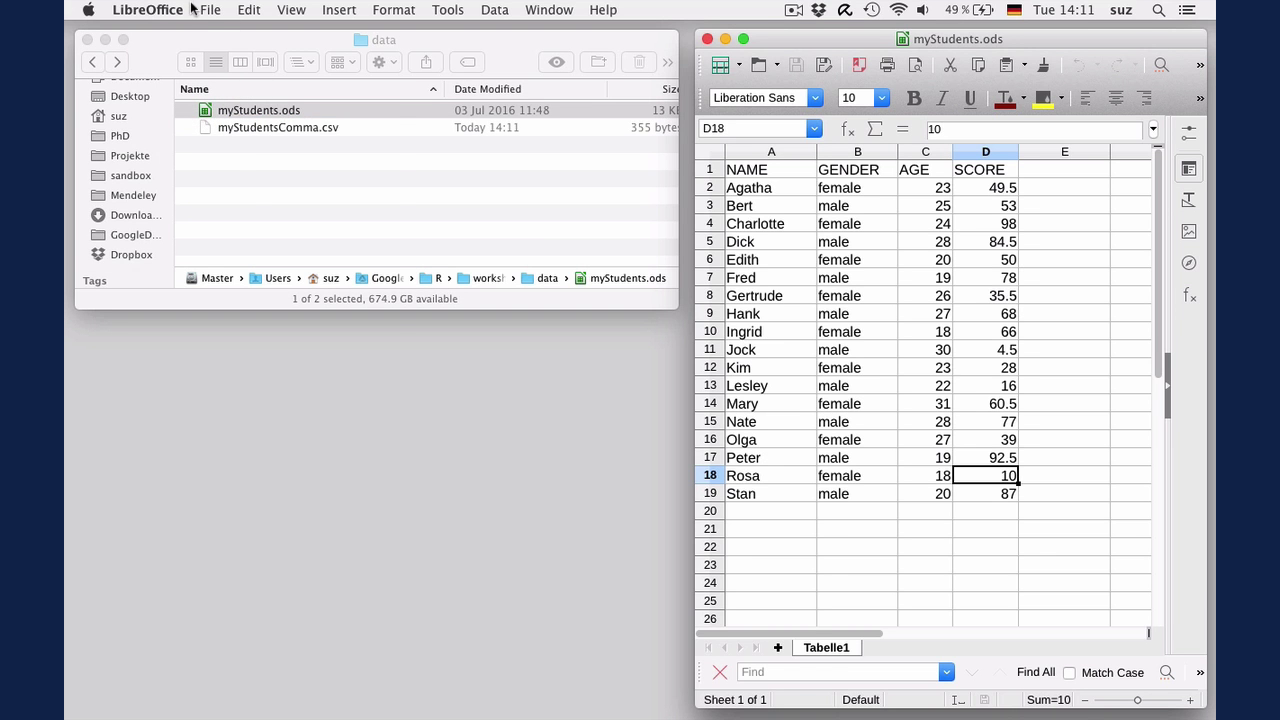
left_click(205, 10)
left_click(245, 183)
key("Right")
type("Tab")
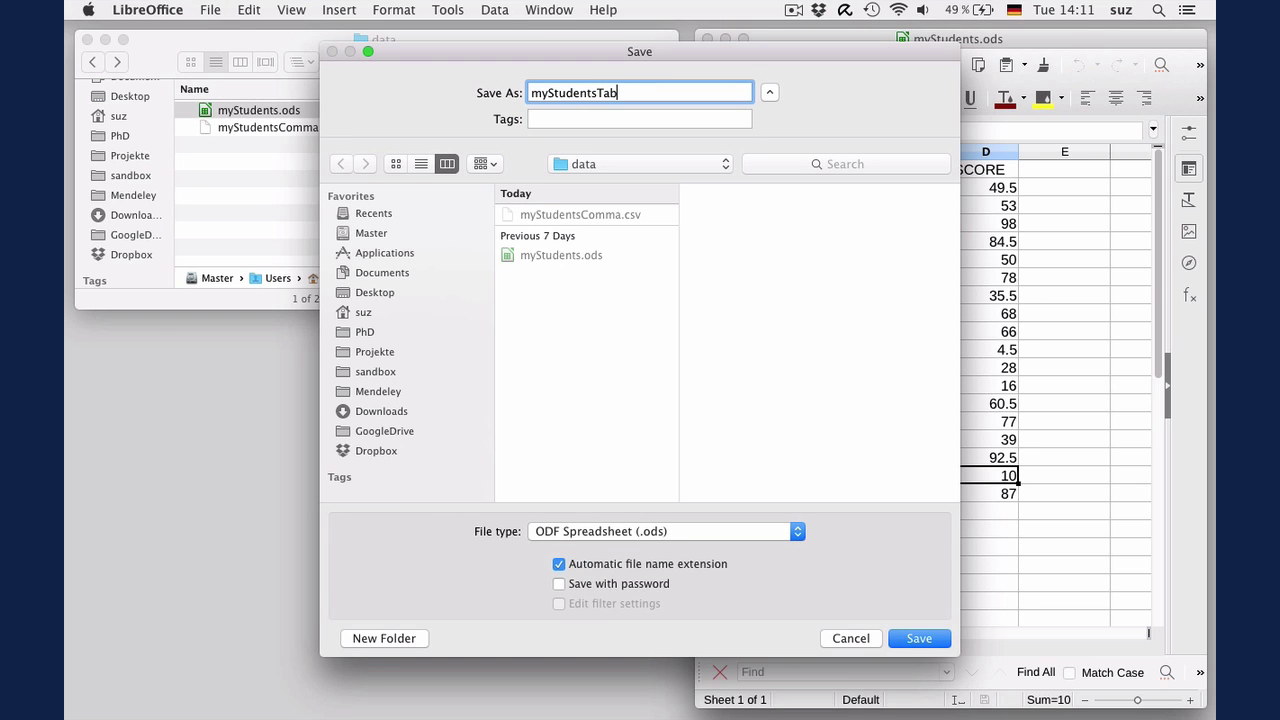
left_click(613, 532)
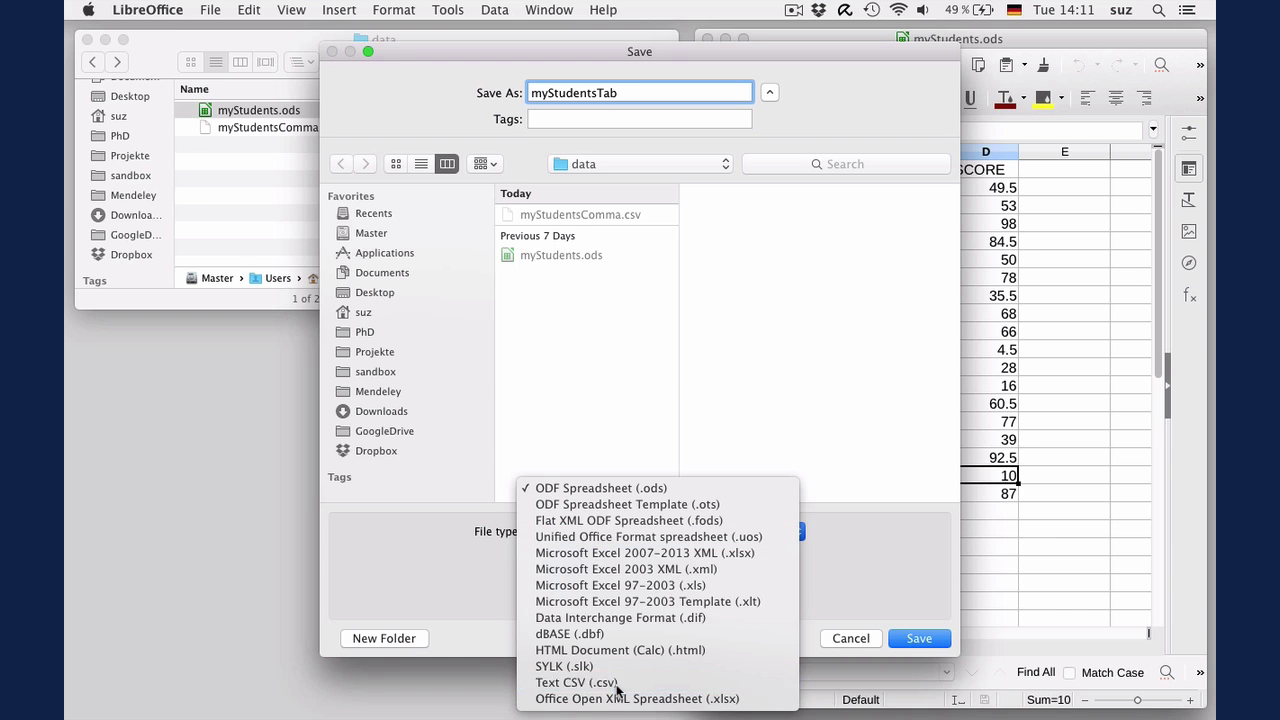
left_click(616, 684)
left_click(910, 640)
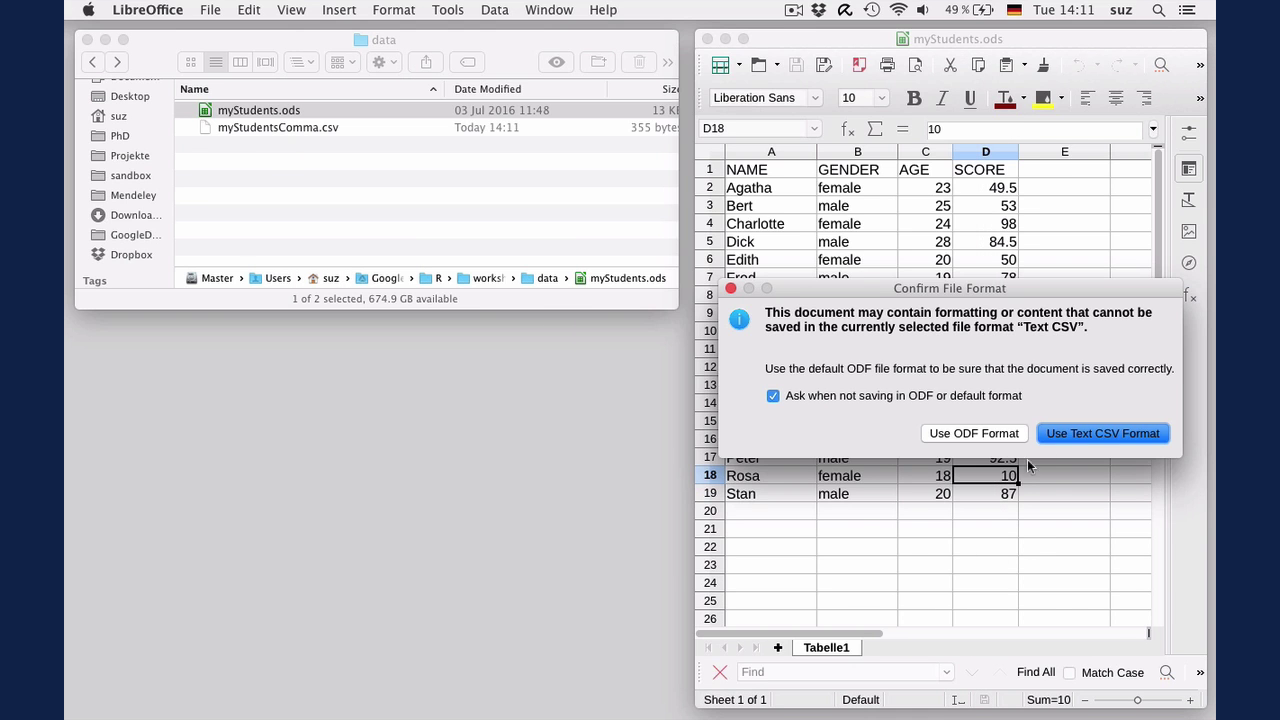
Step: Keep Text CSV format and export with Tab as the field delimiter
left_click(1090, 432)
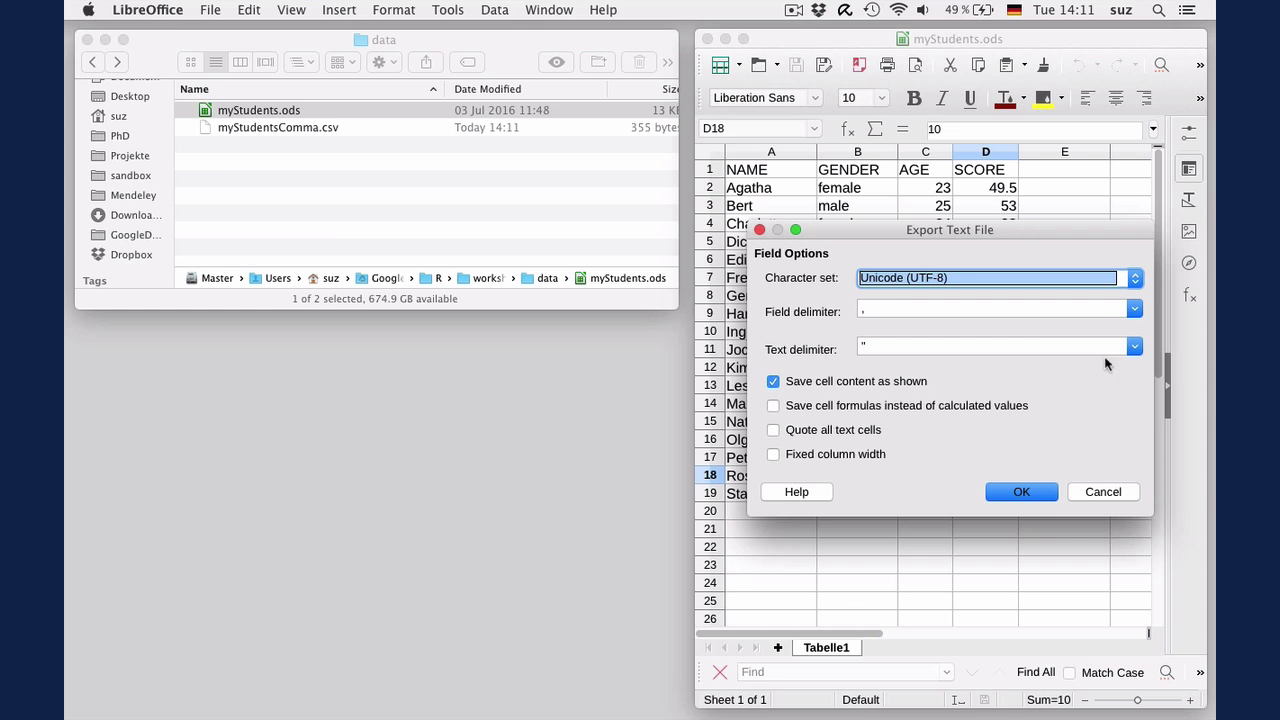
left_click(1133, 311)
left_click(1107, 381)
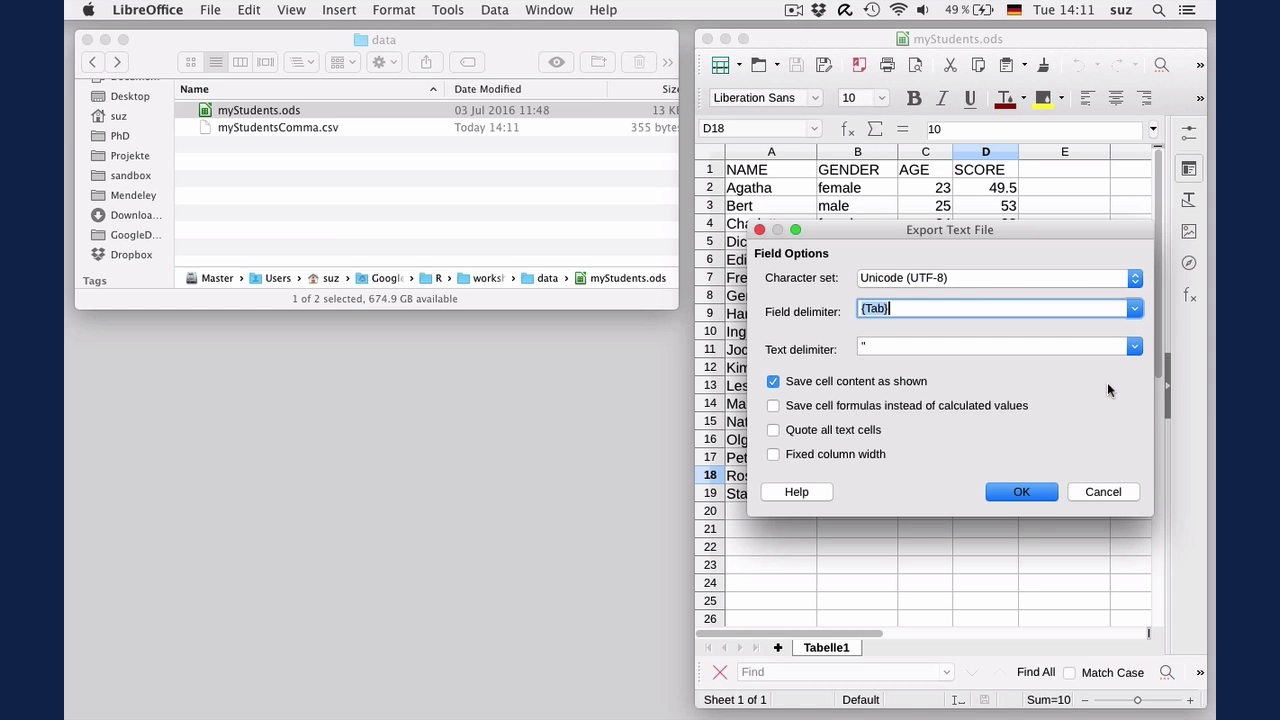
left_click(1040, 493)
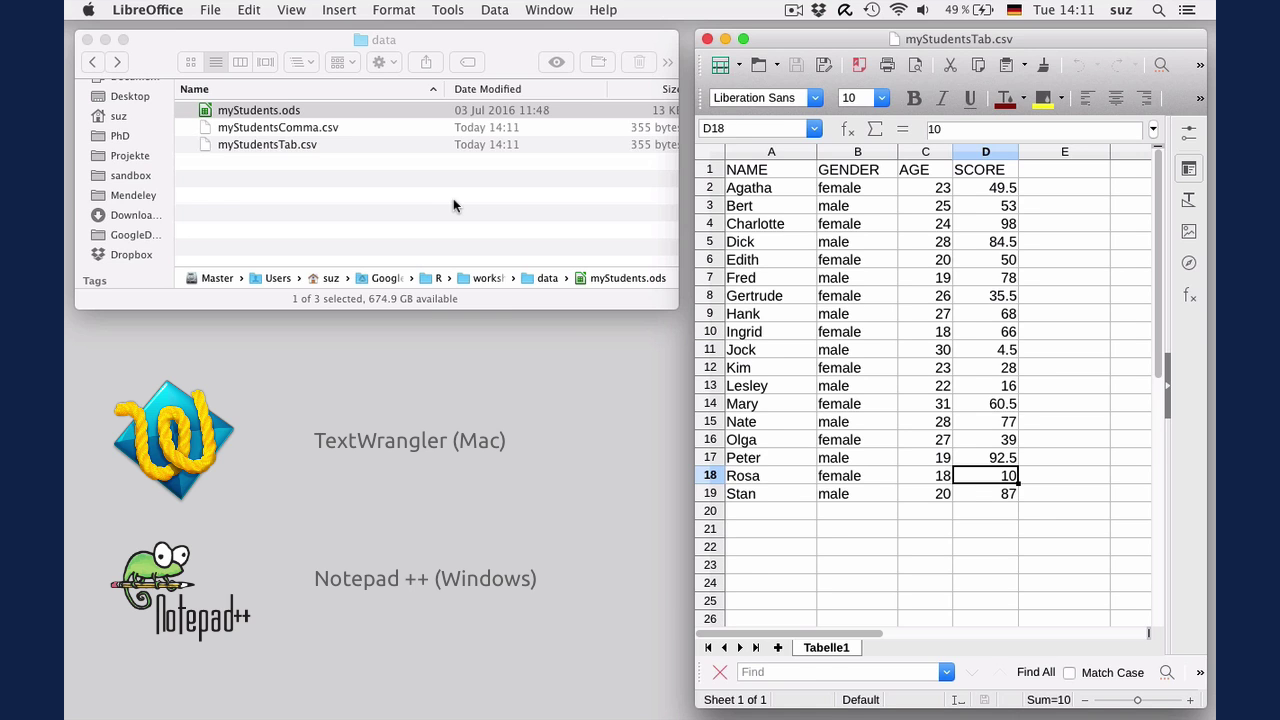
Step: Open myStudentsComma.csv in TextWrangler from Finder
left_click(283, 137)
right_click(284, 130)
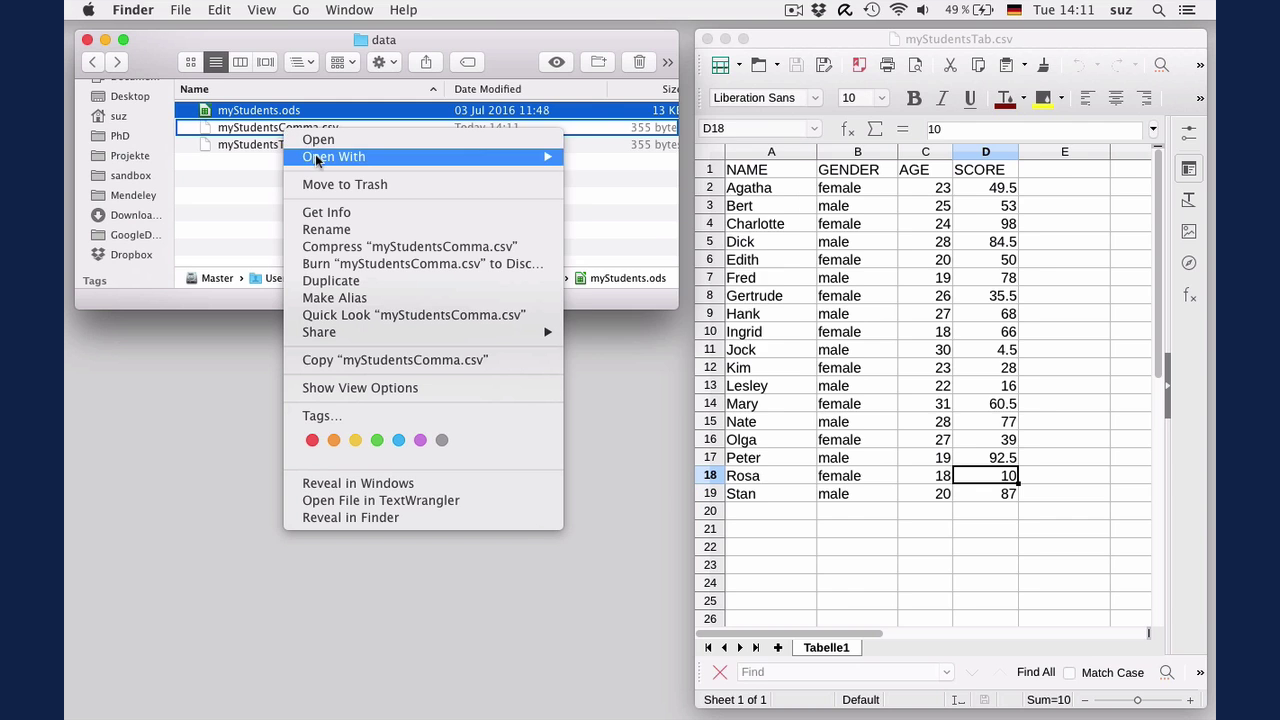
mouse_move(316, 160)
left_click(687, 336)
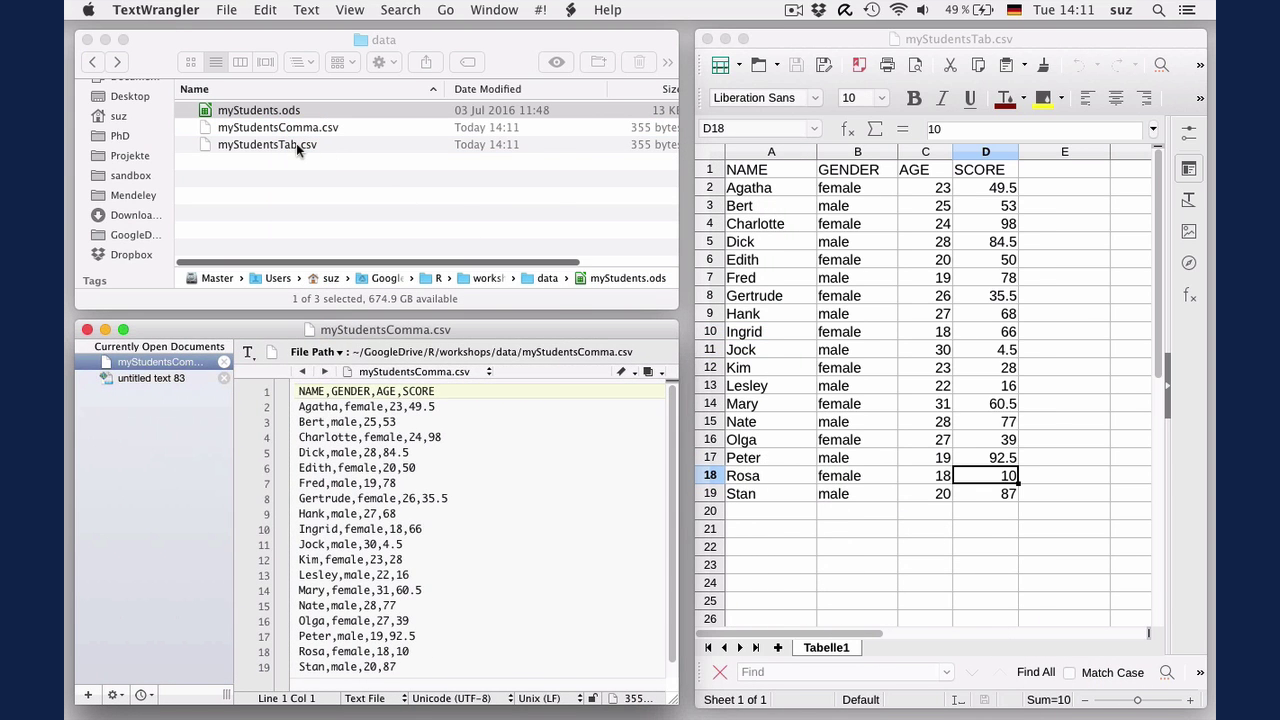
Step: Open myStudentsTab.csv in TextWrangler as well
right_click(296, 143)
mouse_move(350, 170)
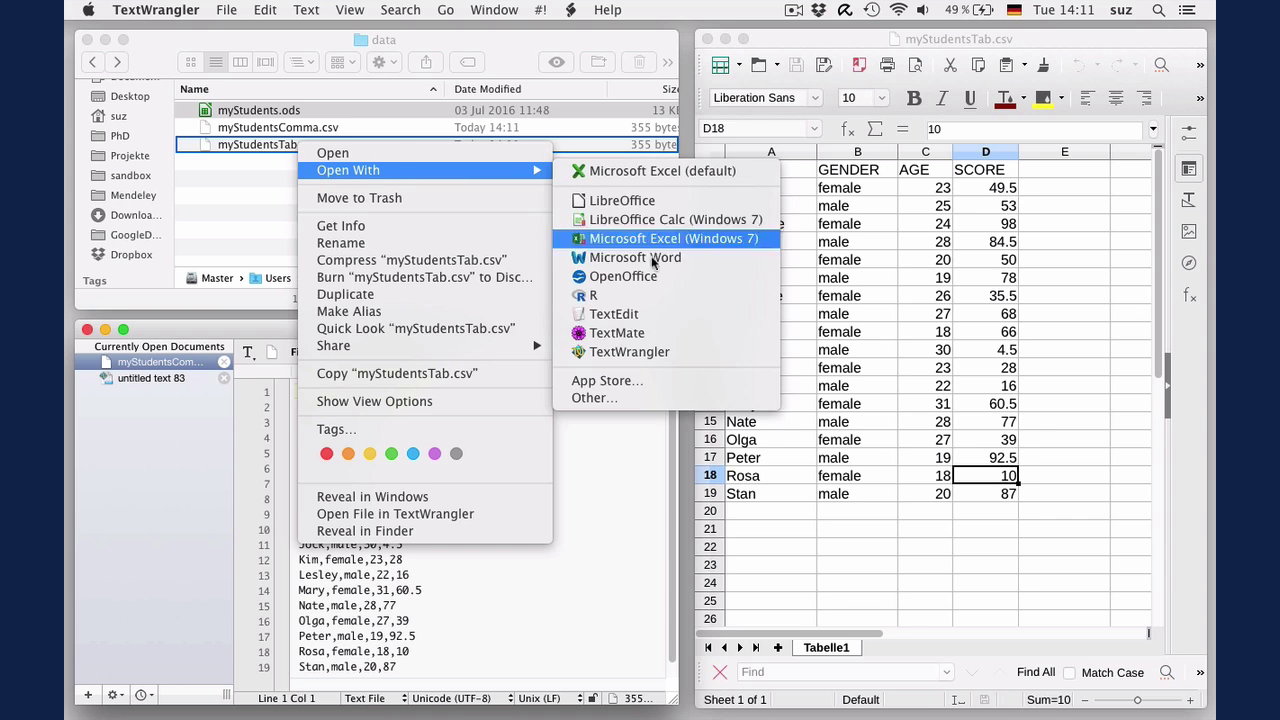
left_click(655, 352)
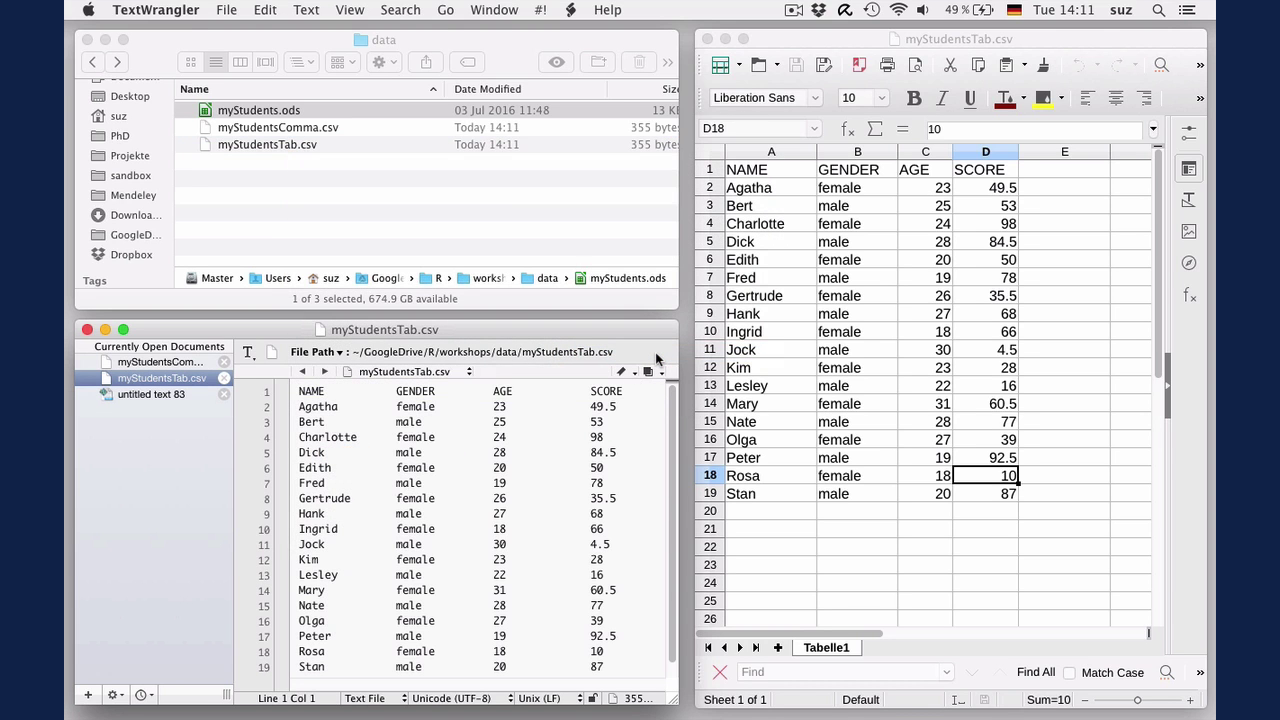